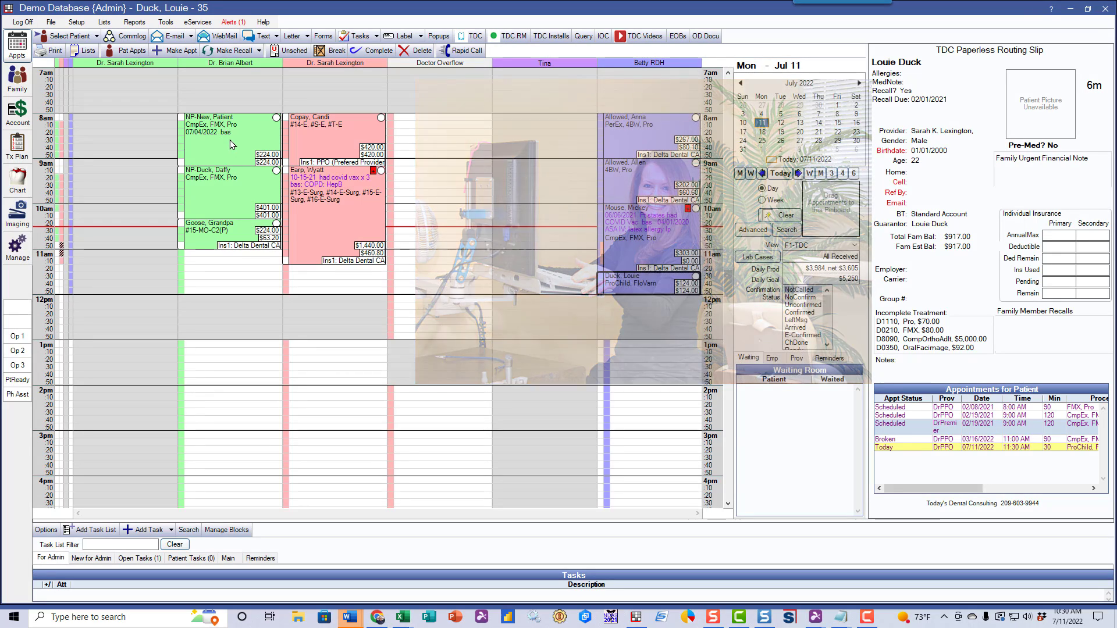
Step: Complete the 8am new-patient appointment with Fluoride Varnish added and D0210 removed, then view its account charges
{"action": "left_click", "coordinate": [229, 140]}
{"action": "double_click", "coordinate": [230, 143]}
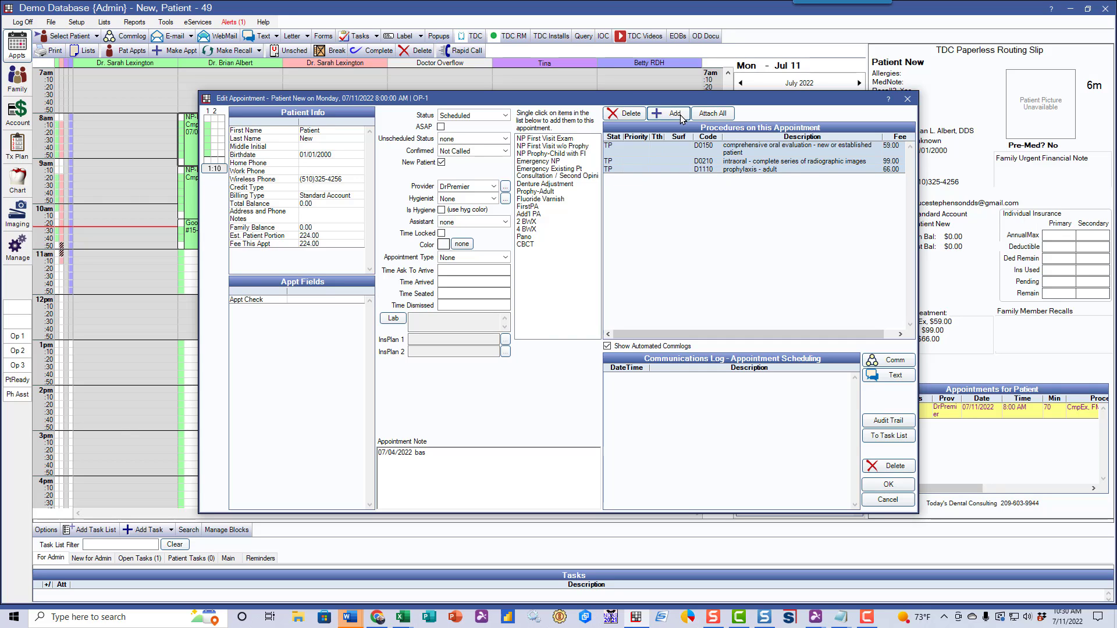
{"action": "left_click", "coordinate": [545, 199]}
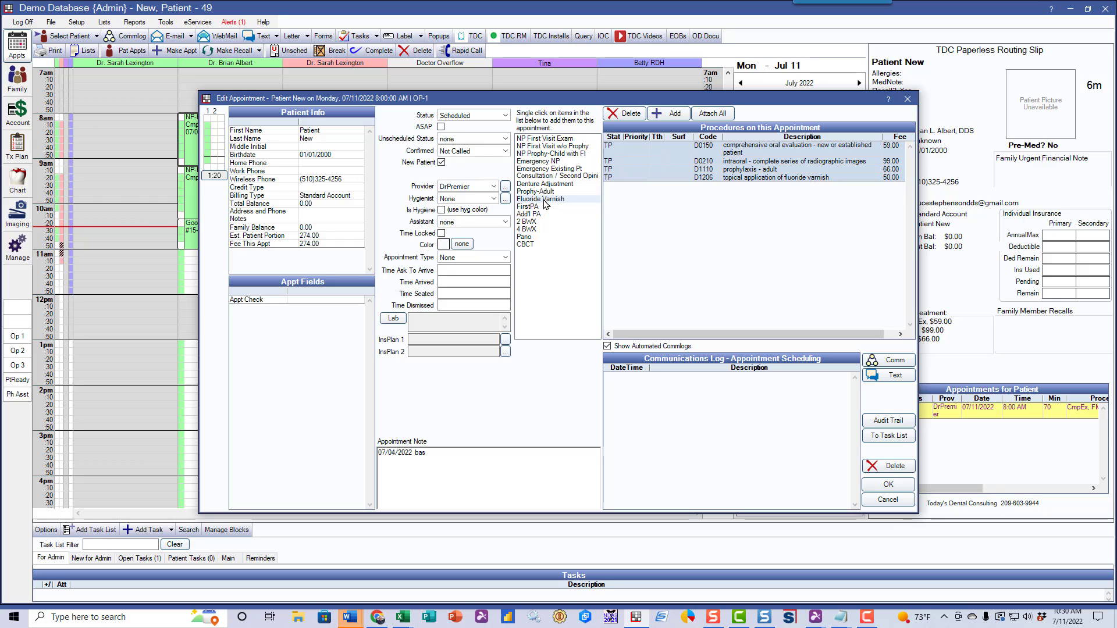
{"action": "left_click", "coordinate": [728, 164]}
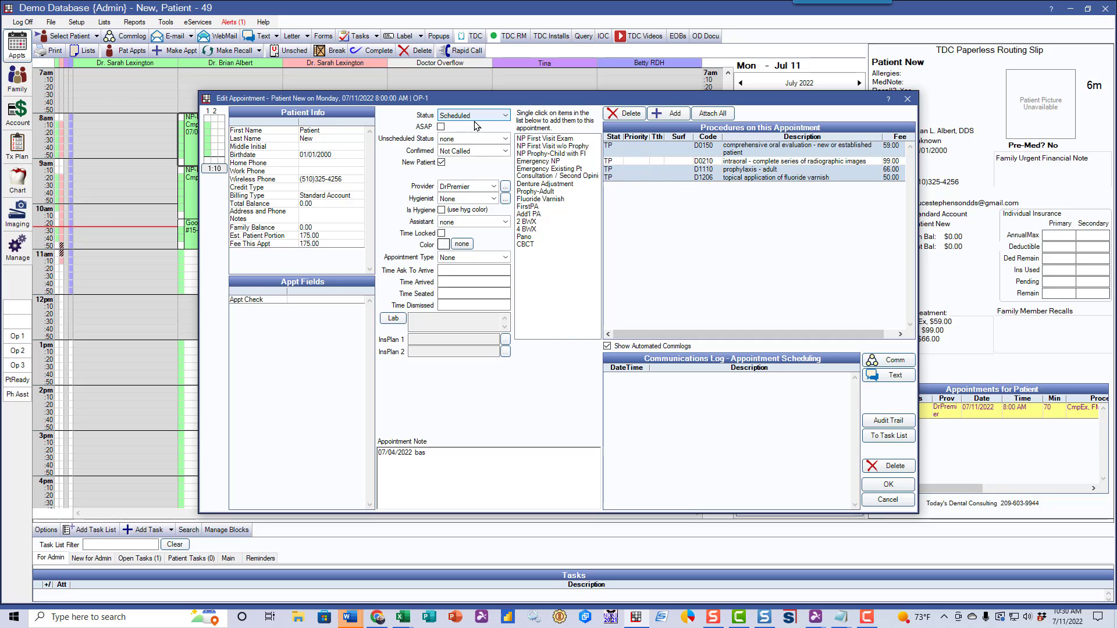
{"action": "left_click", "coordinate": [505, 118]}
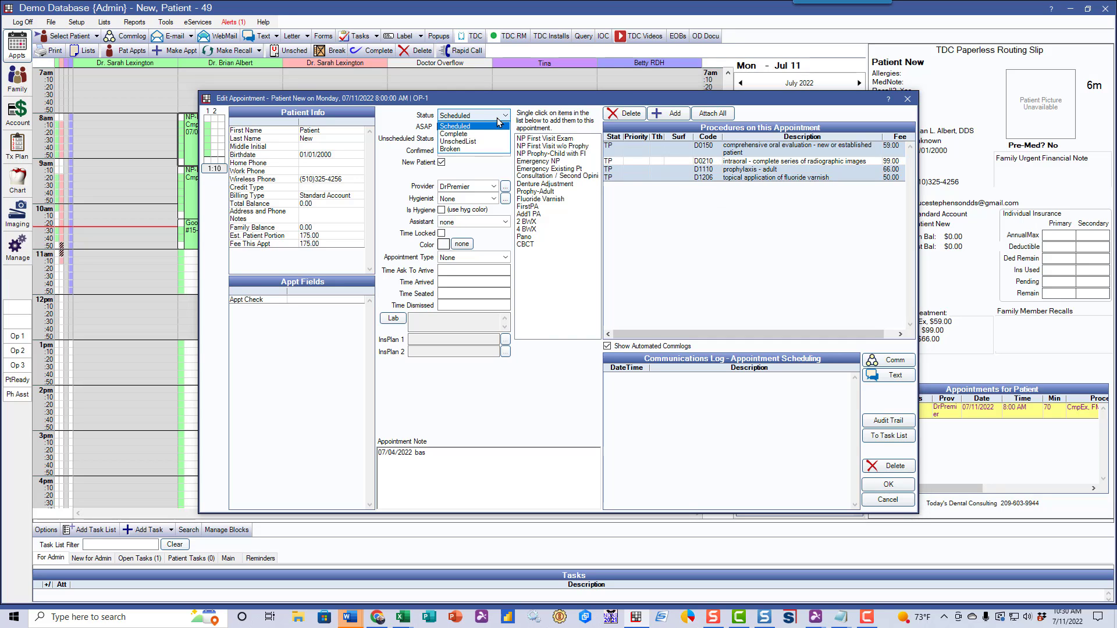
{"action": "left_click", "coordinate": [472, 136]}
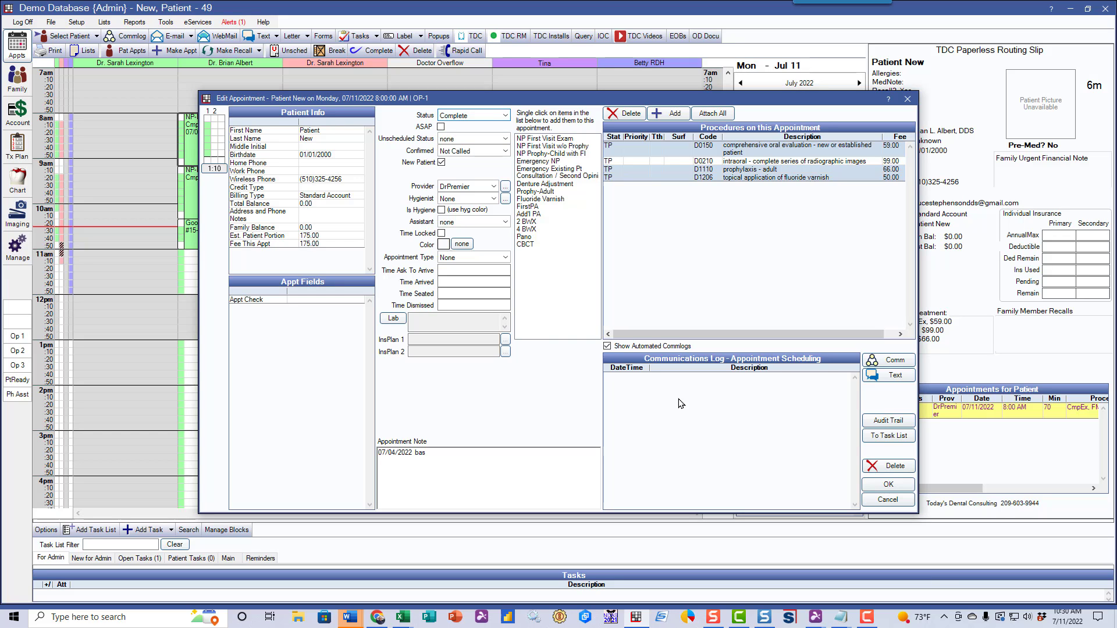
{"action": "left_click", "coordinate": [885, 486]}
{"action": "left_click", "coordinate": [18, 113]}
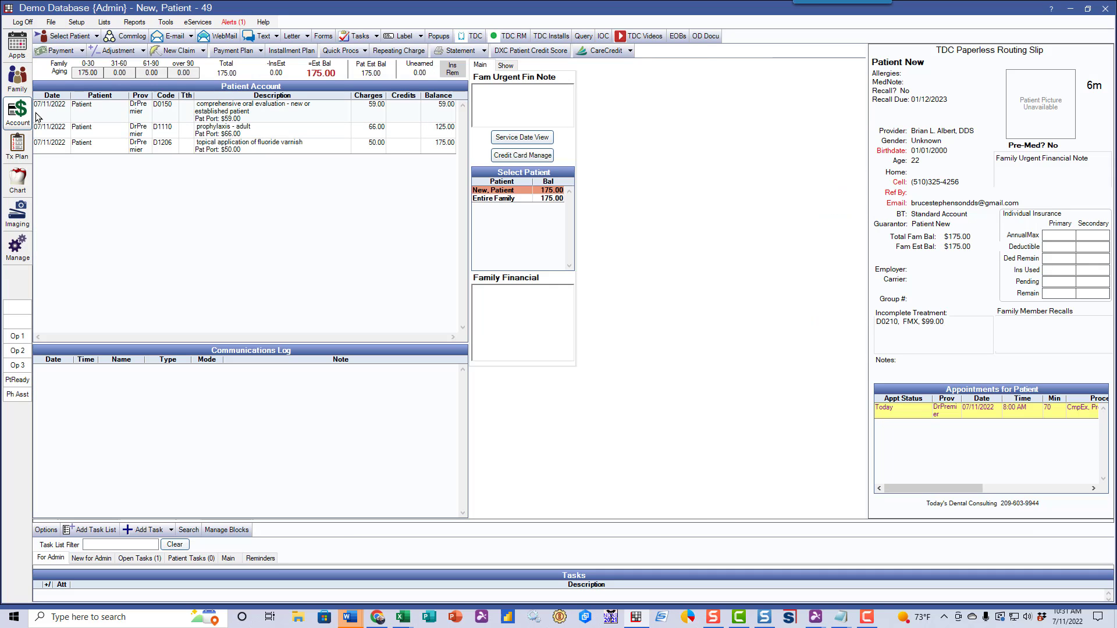
Step: Complete Betty RDH's 8am hygiene appointment without D0274 bitewings and with Fluoride Varnish added
{"action": "left_click", "coordinate": [18, 46]}
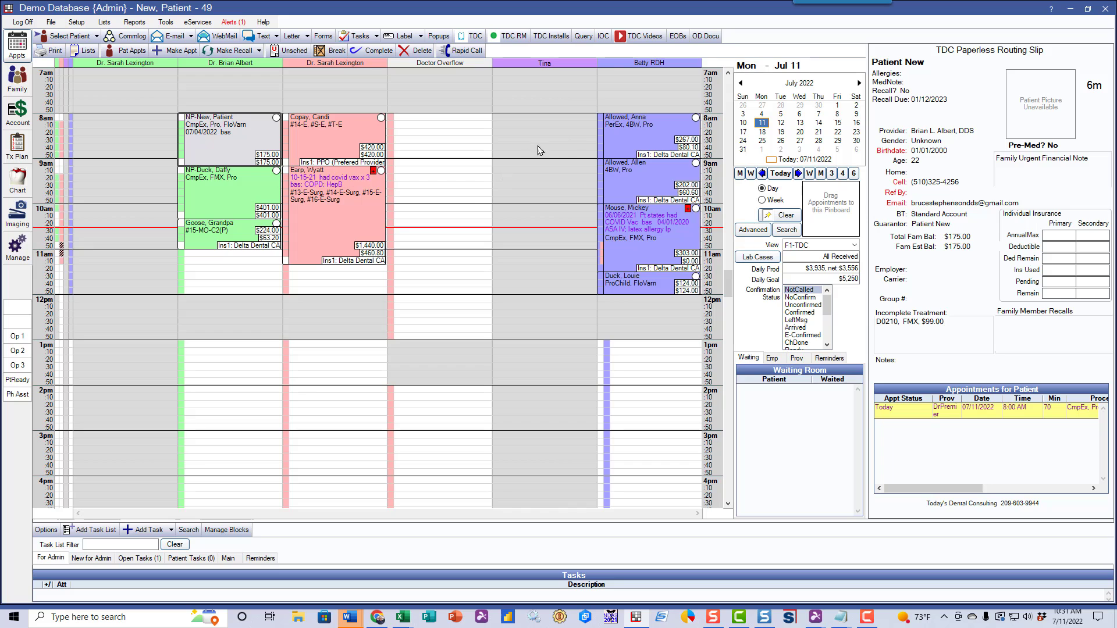
{"action": "double_click", "coordinate": [613, 131]}
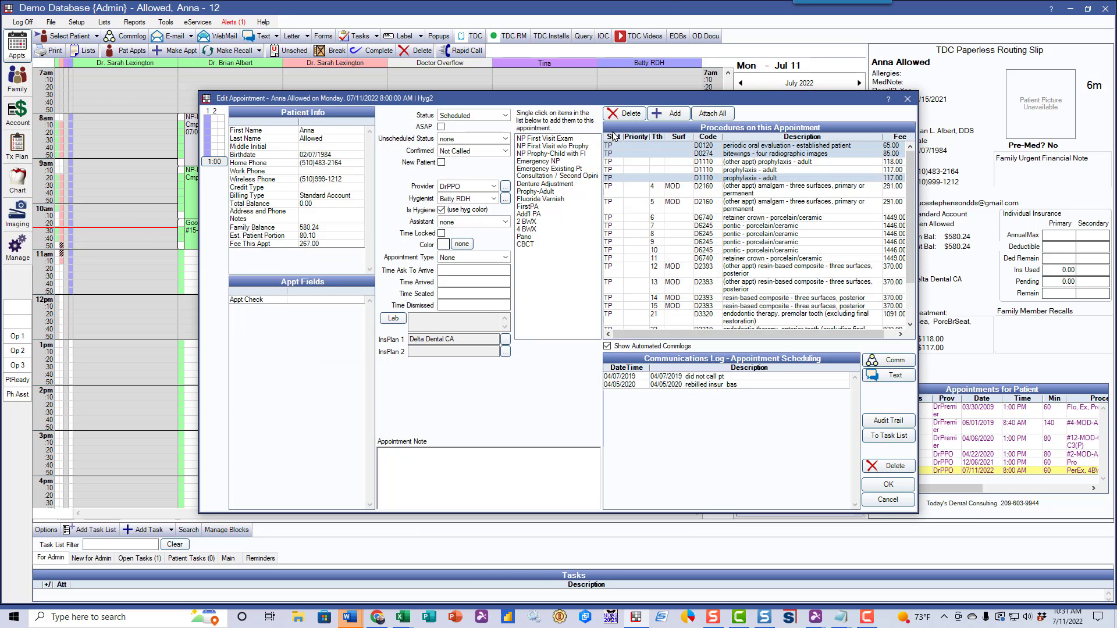
{"action": "left_click", "coordinate": [713, 154]}
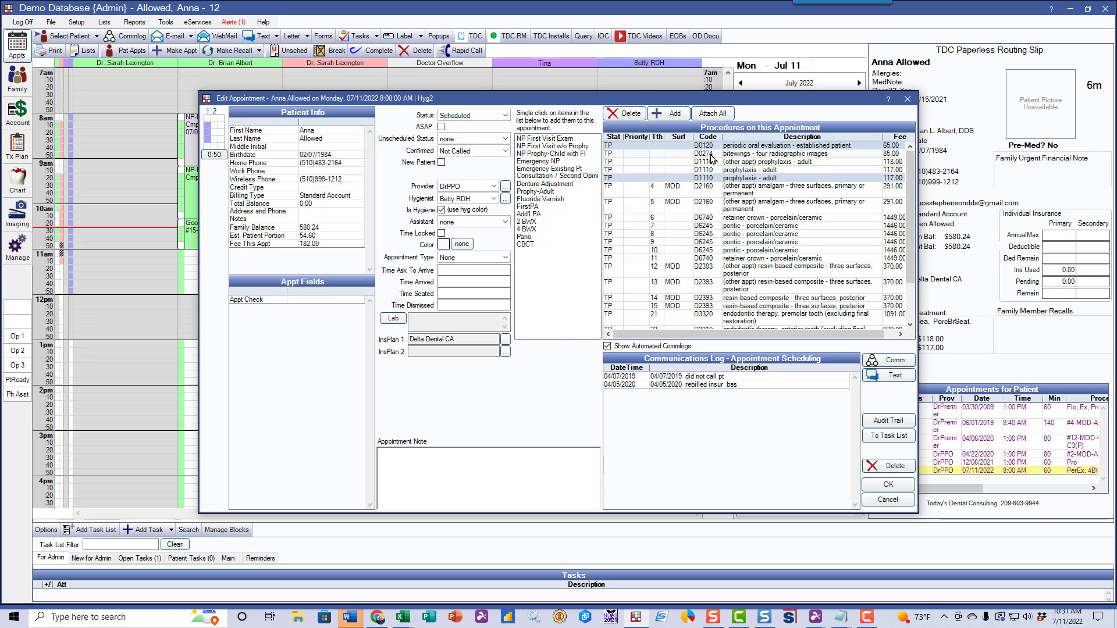
{"action": "left_click", "coordinate": [555, 199]}
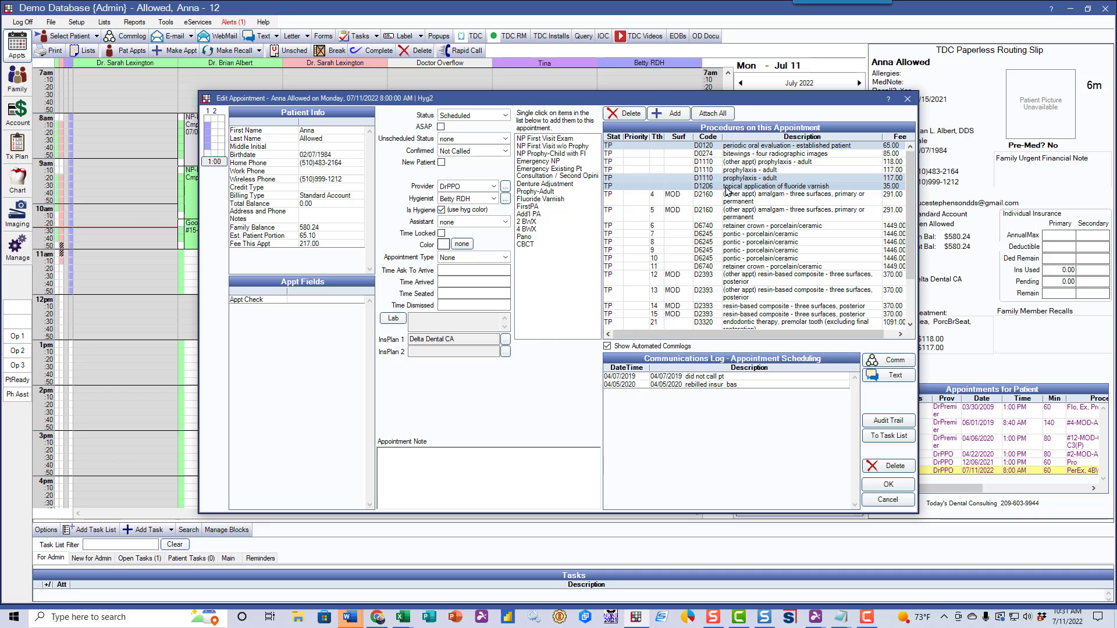
{"action": "left_click", "coordinate": [505, 116]}
{"action": "left_click", "coordinate": [475, 132]}
{"action": "left_click", "coordinate": [889, 484]}
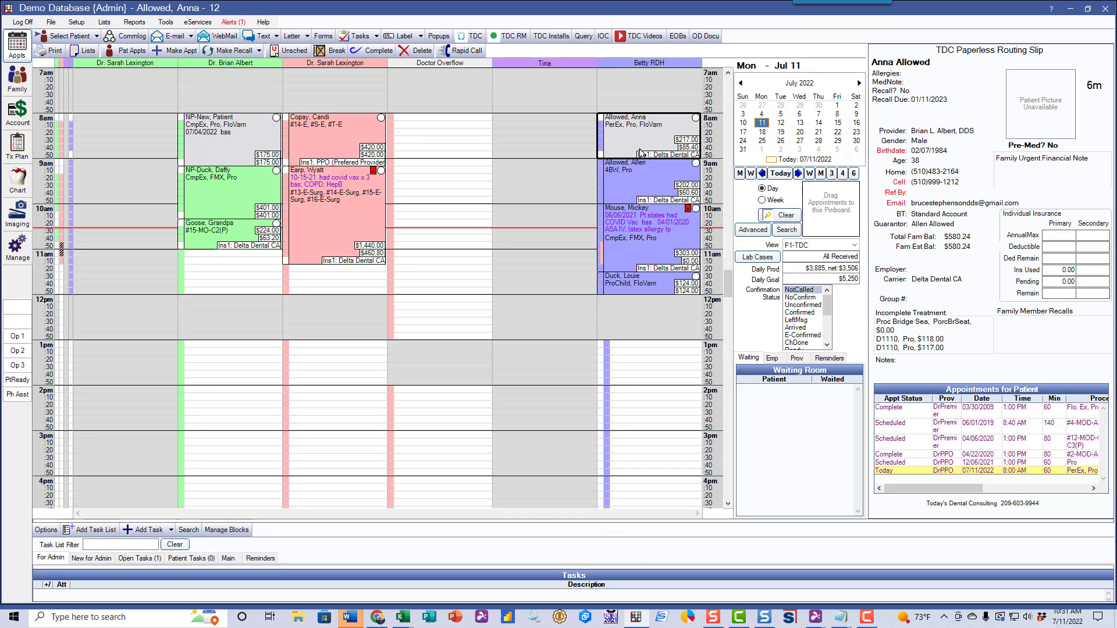
Step: Complete the 9:10 appointment without the tooth 16 D7210 extraction and with CBCT added, then view the account
{"action": "left_click", "coordinate": [348, 214]}
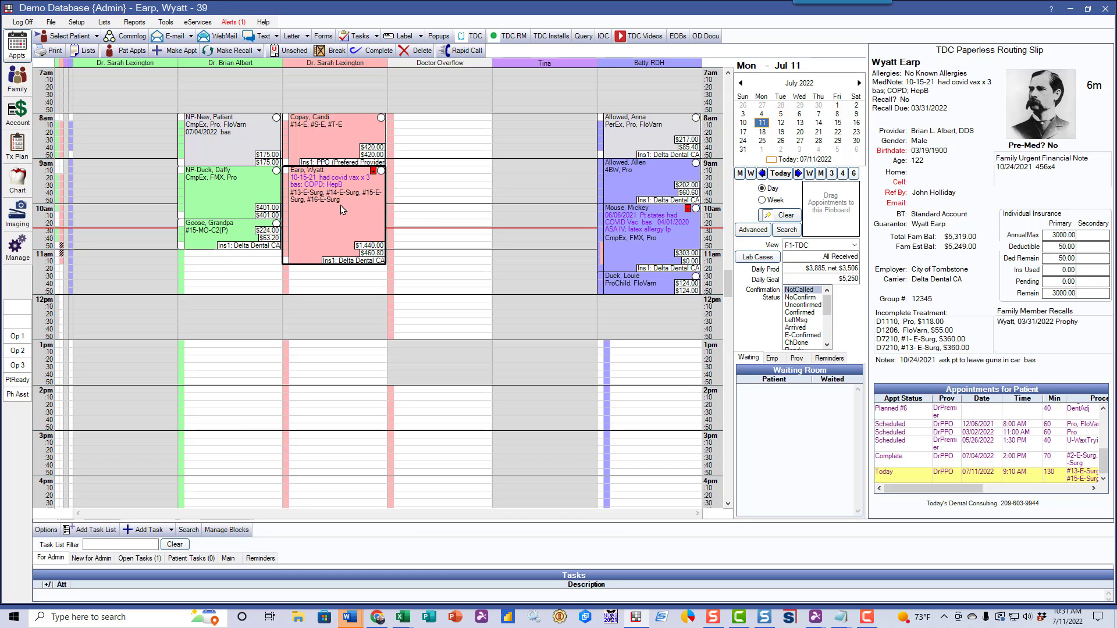
{"action": "double_click", "coordinate": [341, 204]}
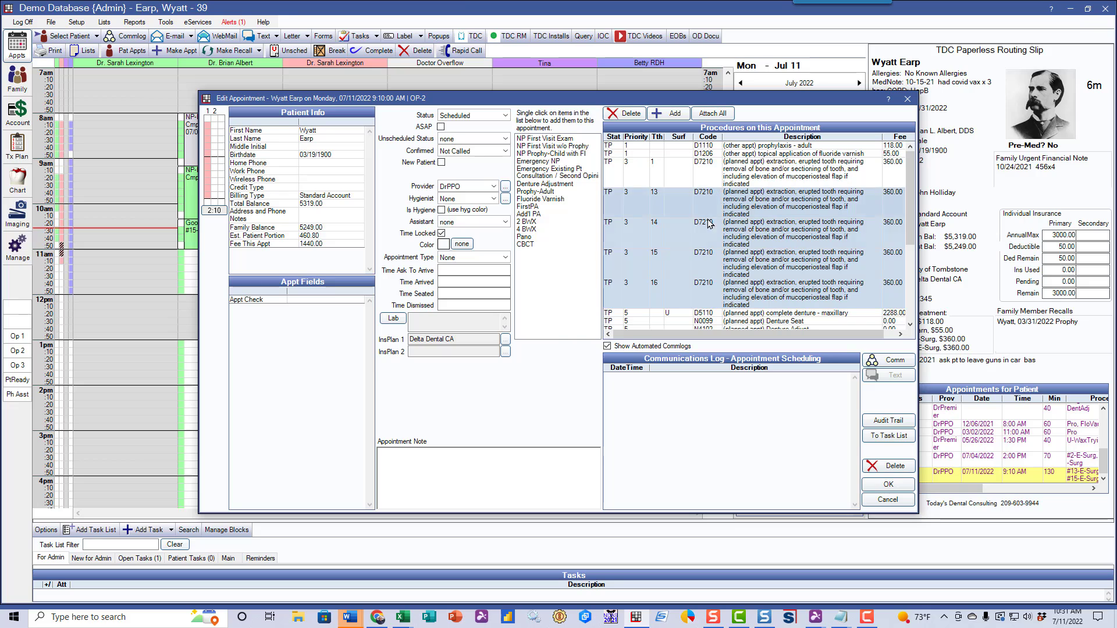
{"action": "left_click", "coordinate": [671, 301]}
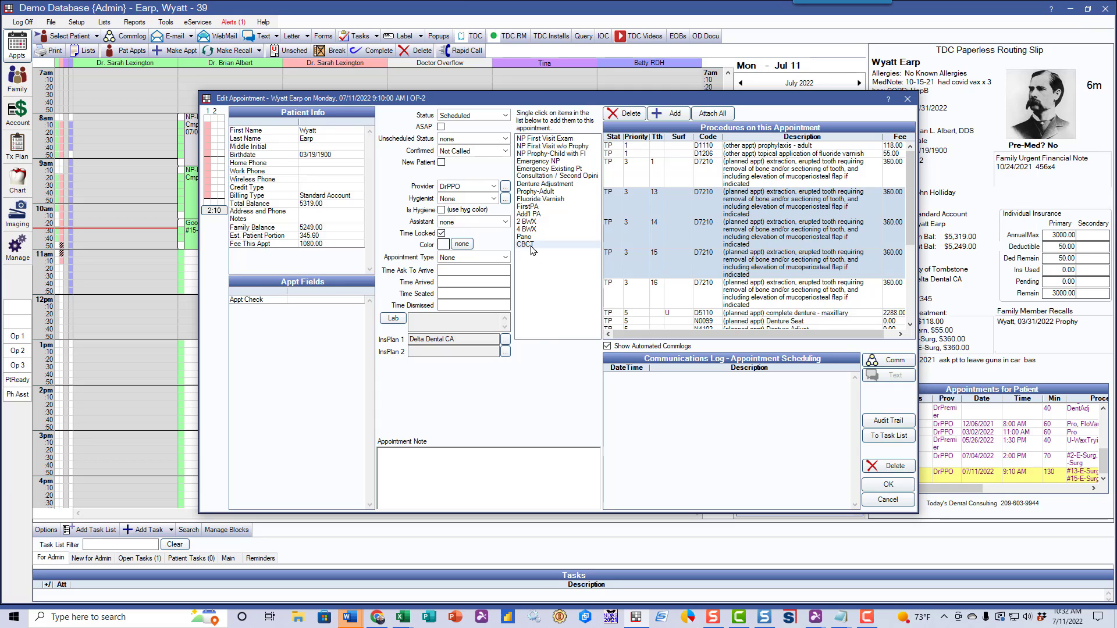
{"action": "left_click", "coordinate": [531, 247]}
{"action": "left_click_drag", "start_coordinate": [907, 232], "coordinate": [908, 312]}
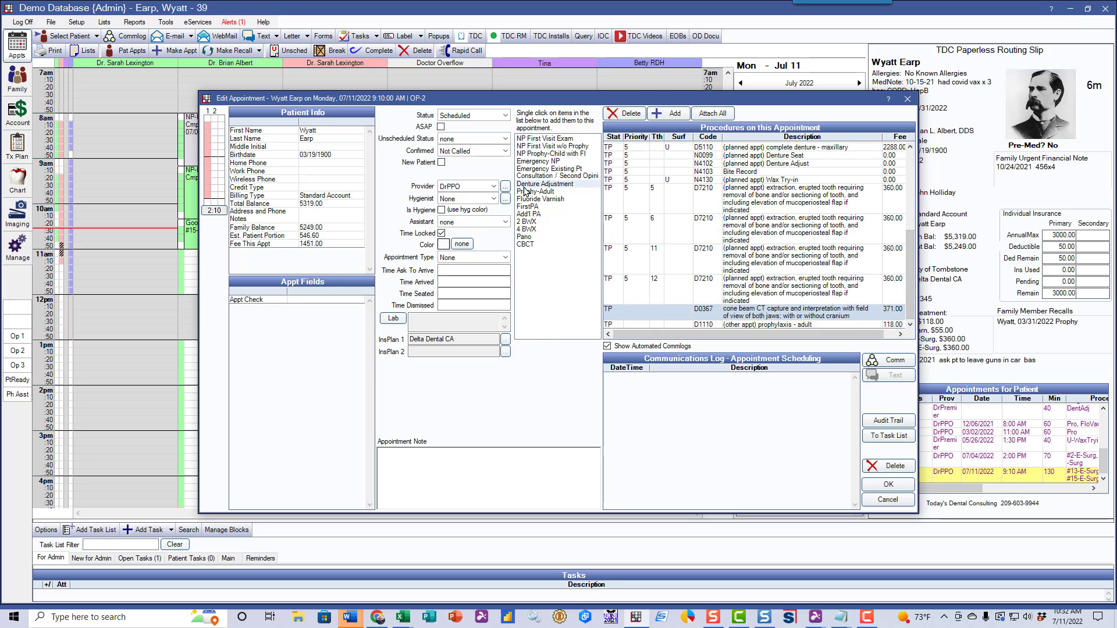
{"action": "left_click", "coordinate": [477, 115]}
{"action": "left_click", "coordinate": [481, 135]}
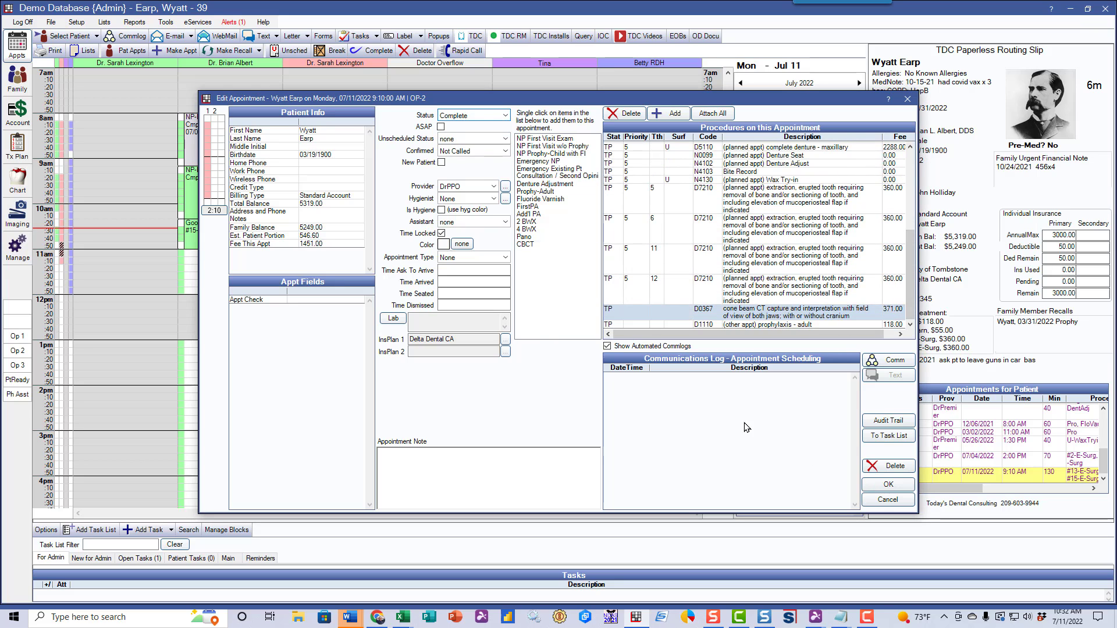
{"action": "left_click", "coordinate": [888, 484]}
{"action": "left_click", "coordinate": [17, 110]}
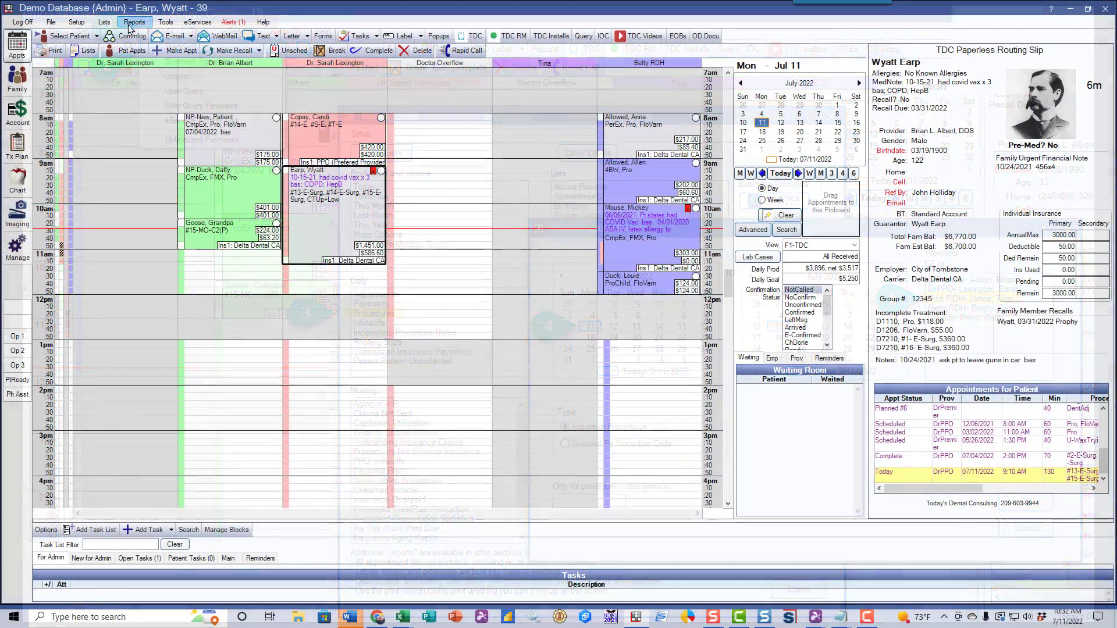
Step: Run today's Daily Procedures report for provider DrPPO from Standard reports
{"action": "left_click", "coordinate": [134, 22]}
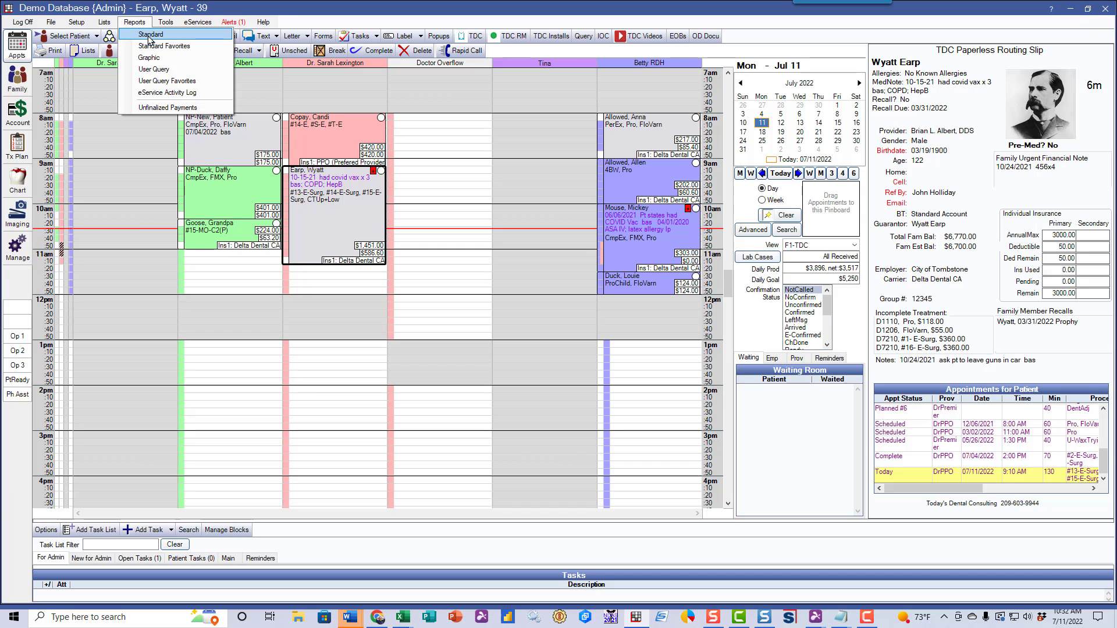
{"action": "left_click", "coordinate": [150, 38]}
{"action": "double_click", "coordinate": [384, 265]}
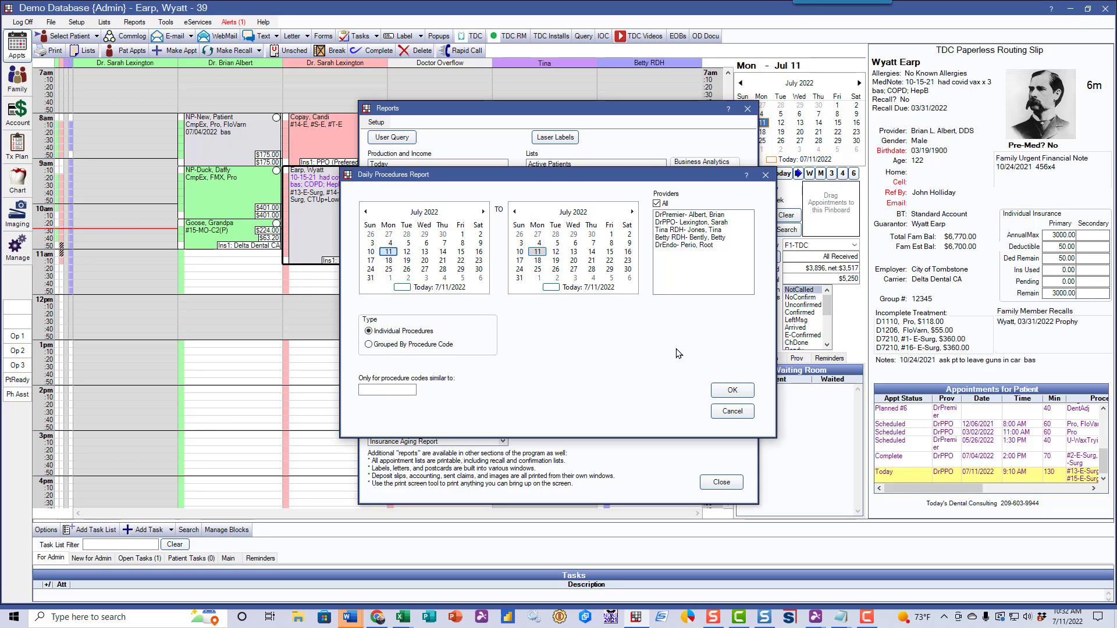
{"action": "left_click", "coordinate": [677, 224]}
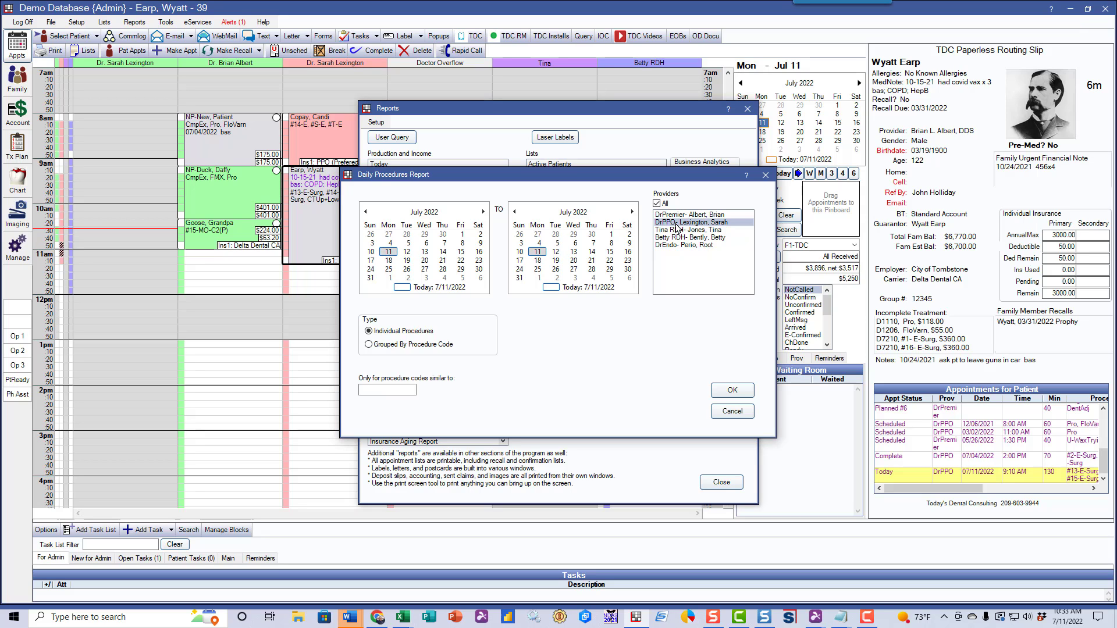
{"action": "left_click", "coordinate": [729, 392]}
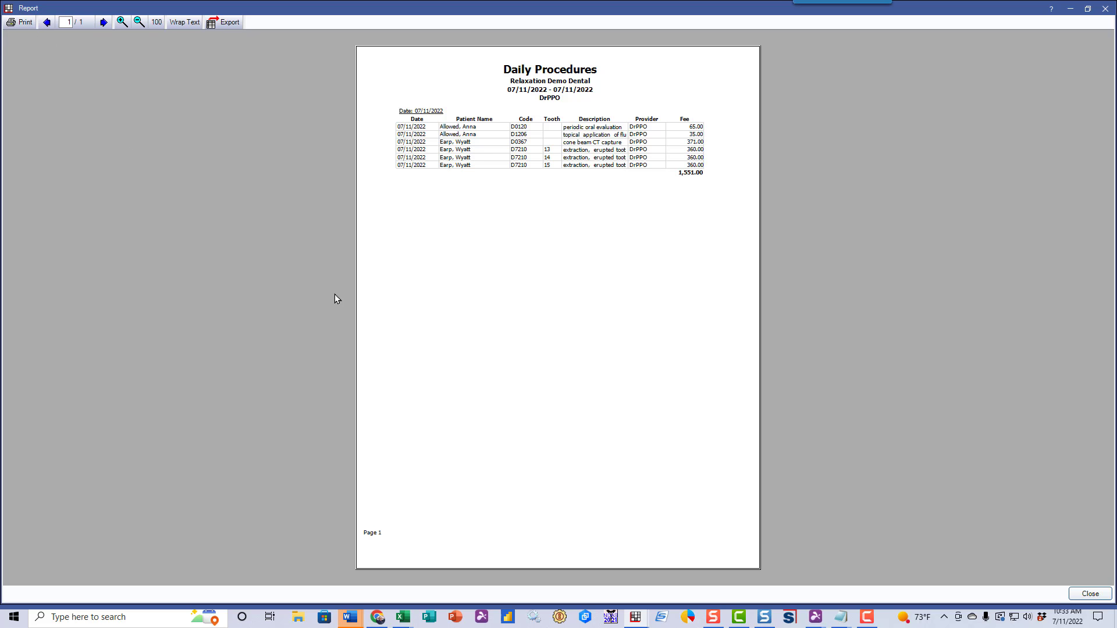
Step: Close the report preview and reopen the Daily Procedures report settings
{"action": "left_click", "coordinate": [1083, 595]}
{"action": "left_click", "coordinate": [134, 21]}
{"action": "left_click", "coordinate": [146, 40]}
{"action": "left_click", "coordinate": [385, 265]}
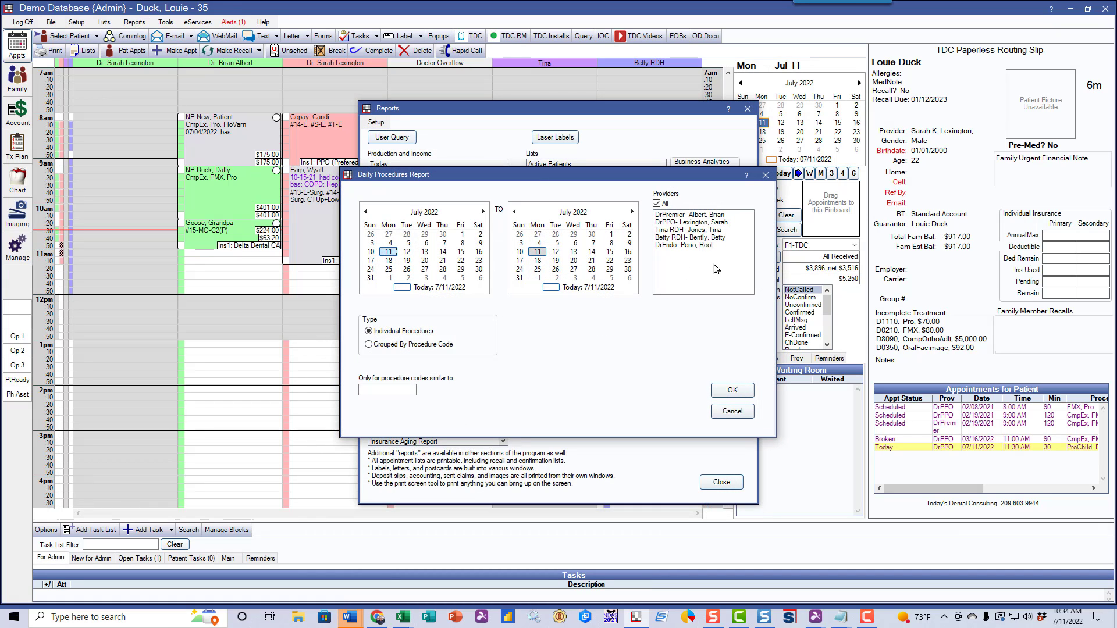
Step: Run the July 11, 2022 Daily Procedures report limited to provider Betty RDH
{"action": "left_click", "coordinate": [702, 237]}
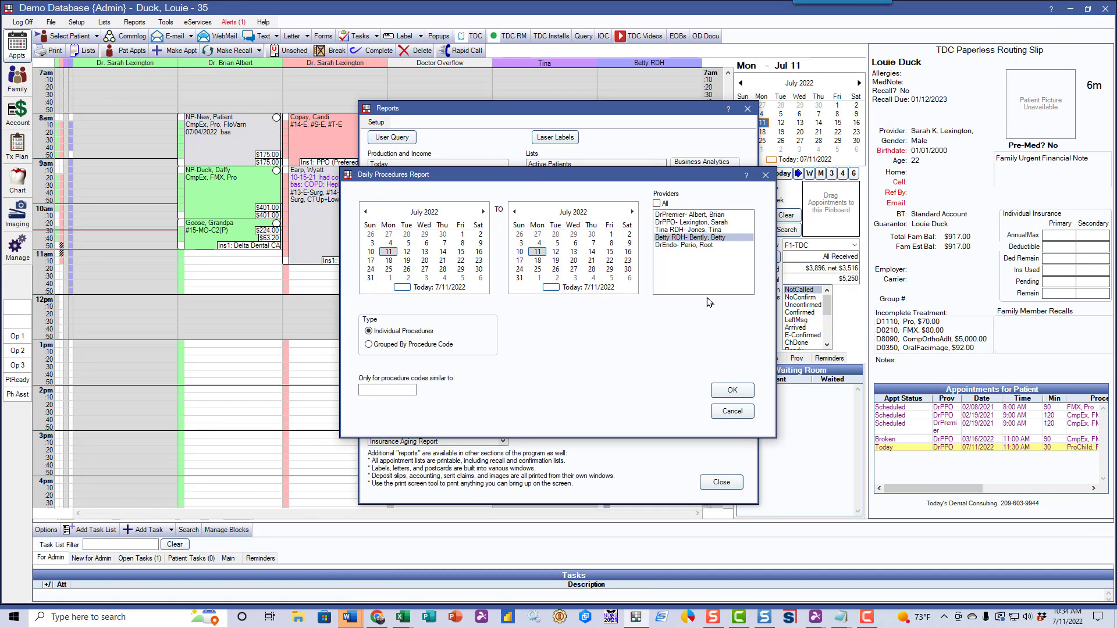
{"action": "left_click", "coordinate": [730, 390]}
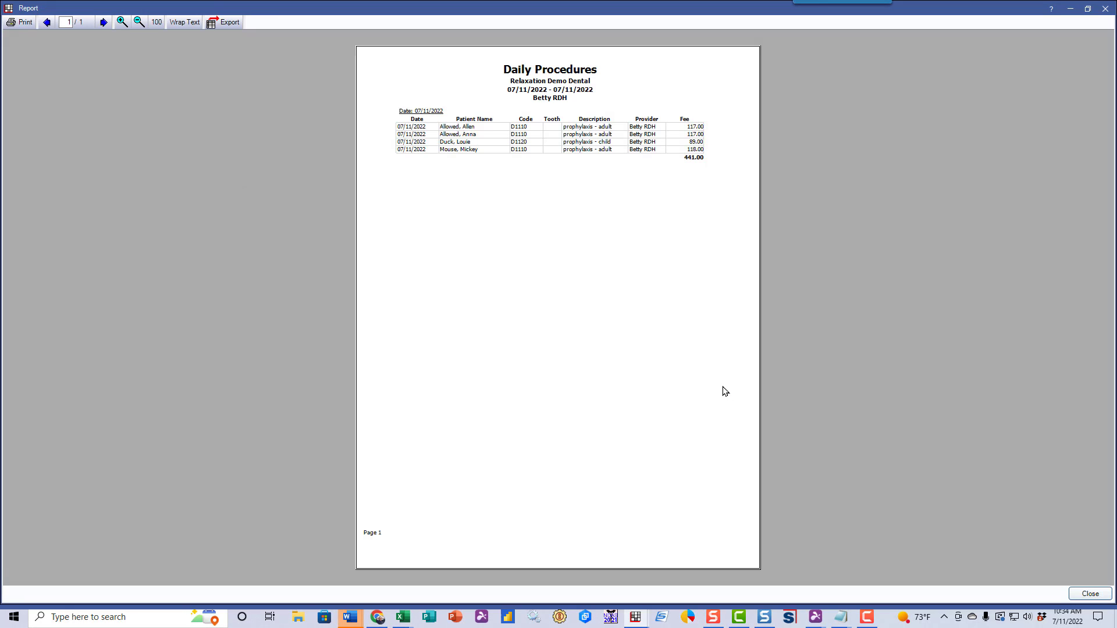